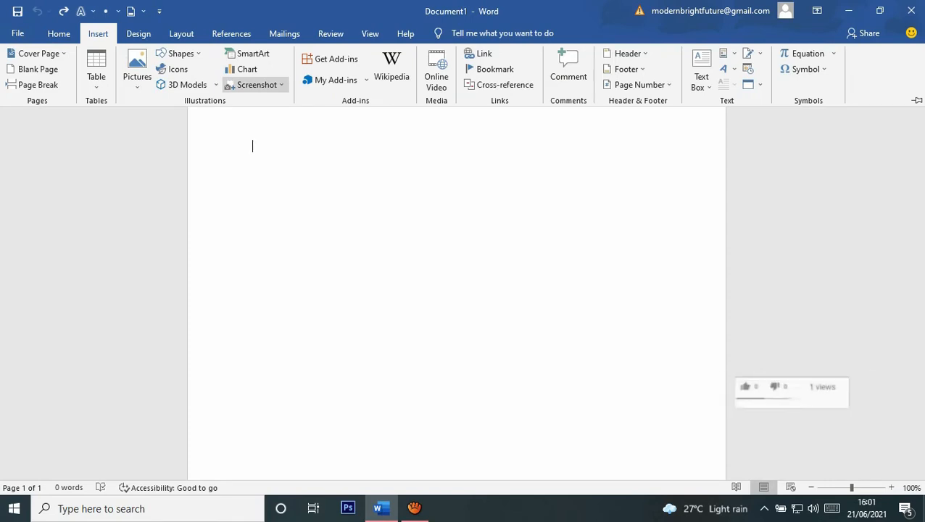
# Step: Insert a screen clipping of the two sea rocks from the desktop wallpaper into the blank document
pyautogui.click(254, 85)
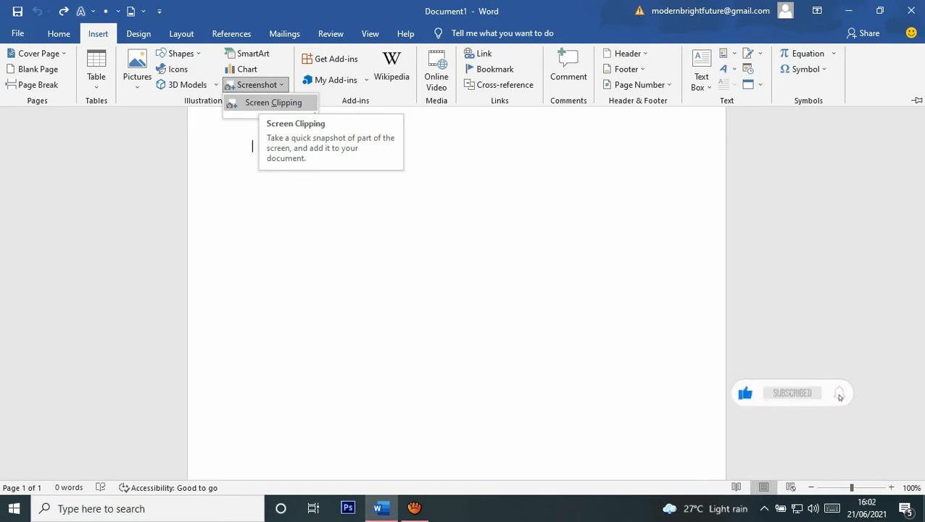
pyautogui.click(273, 102)
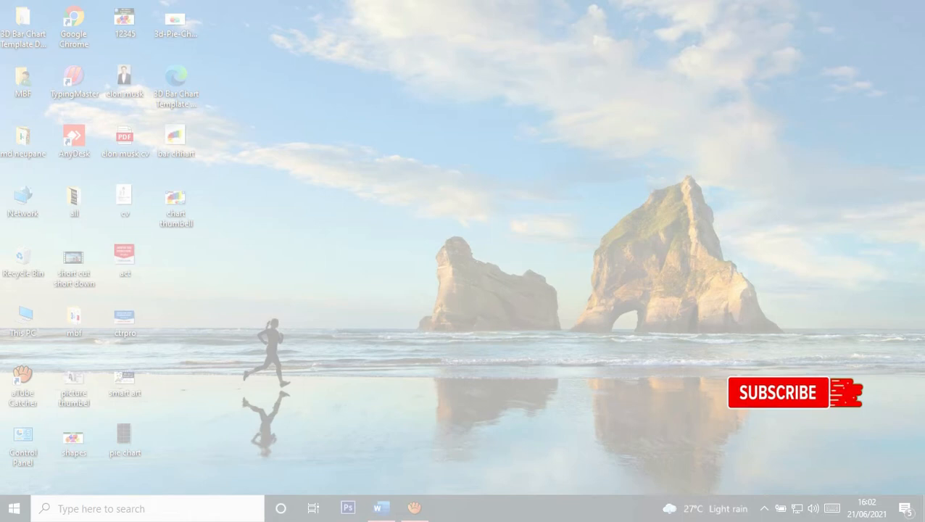
pyautogui.moveTo(370, 161); pyautogui.dragTo(813, 371)
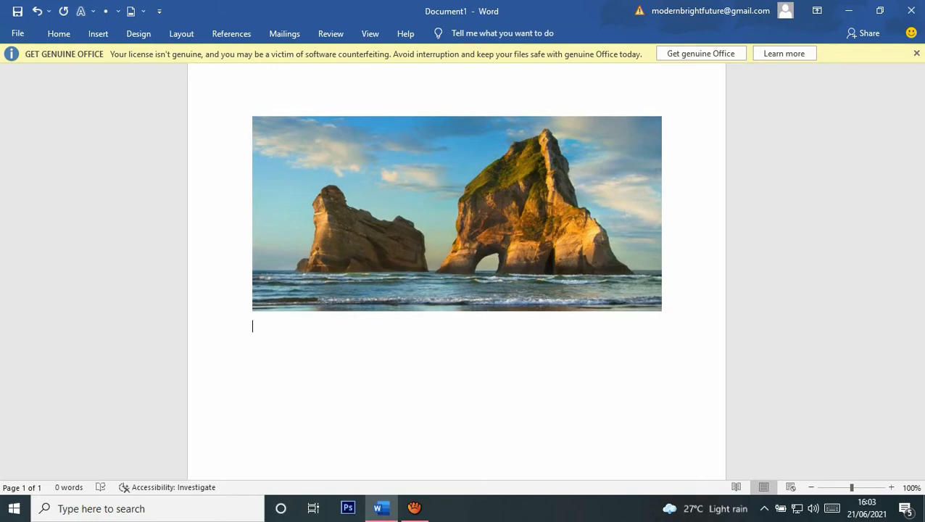
# Step: Switch to Google Chrome from the desktop and browse Yahoo image search results for "elon musk"
pyautogui.click(847, 11)
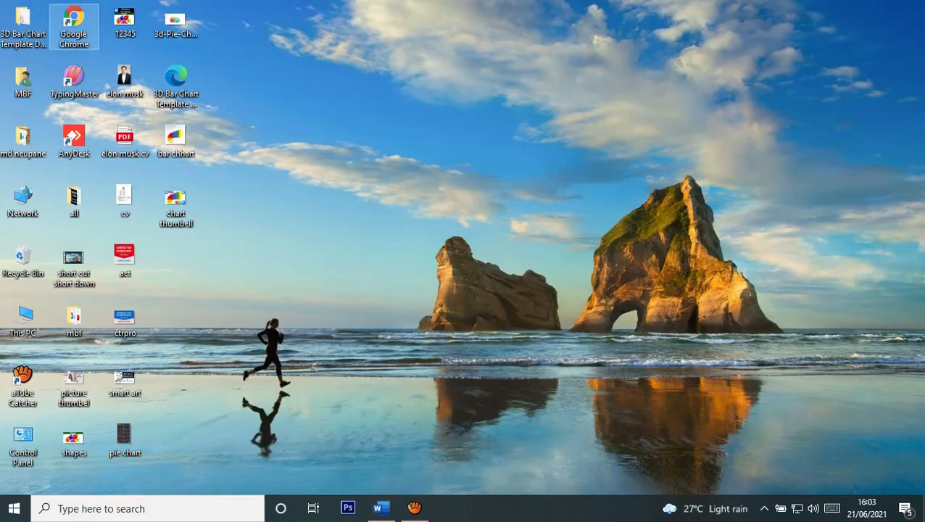
pyautogui.doubleClick(73, 26)
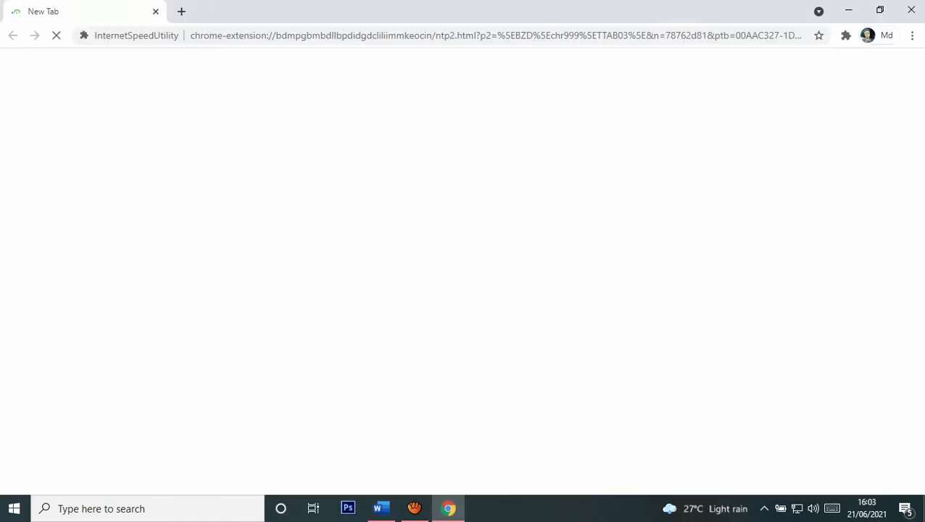
pyautogui.click(493, 35)
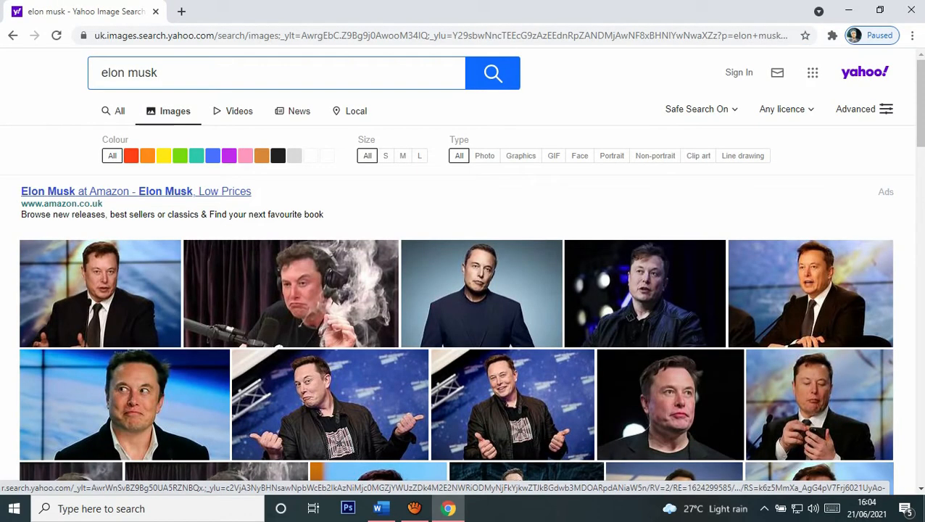
pyautogui.scroll(-2, 463, 290)
pyautogui.scroll(-1, 462, 290)
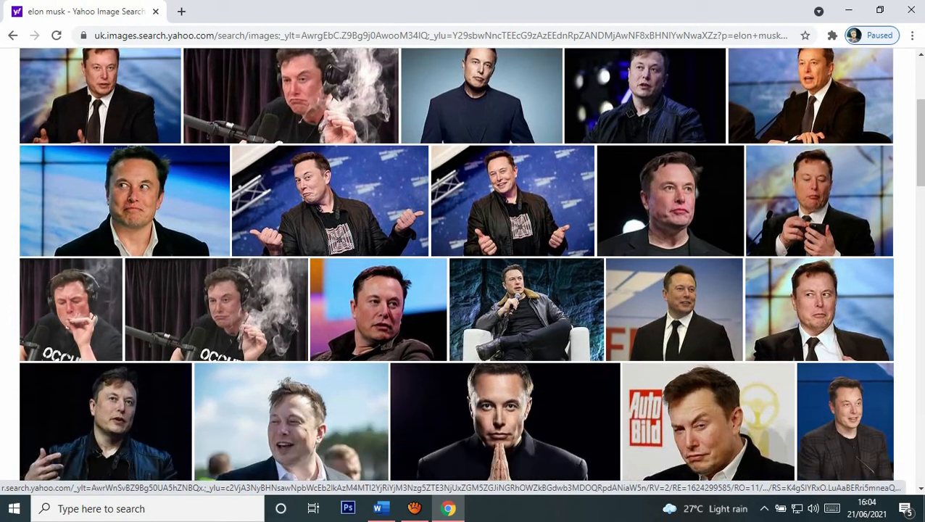
pyautogui.scroll(-3, 471, 376)
pyautogui.scroll(1, 471, 377)
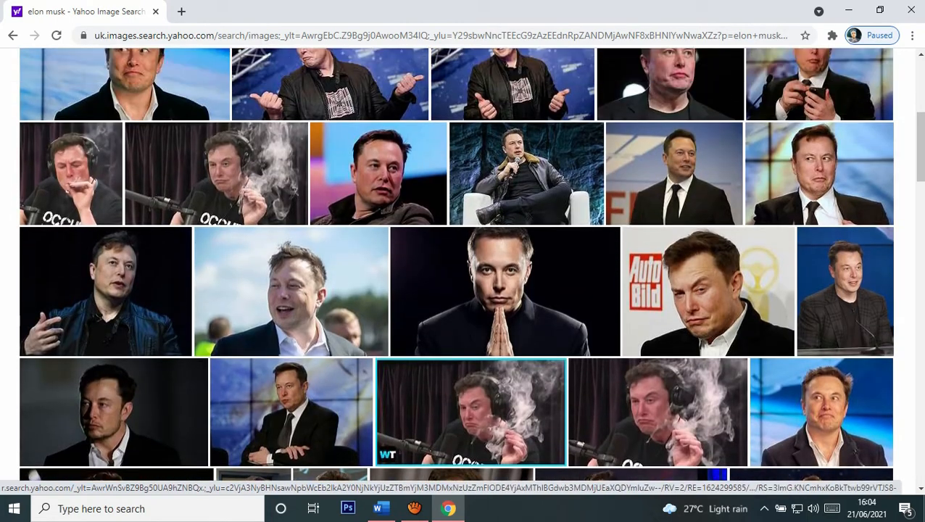
pyautogui.scroll(1, 471, 446)
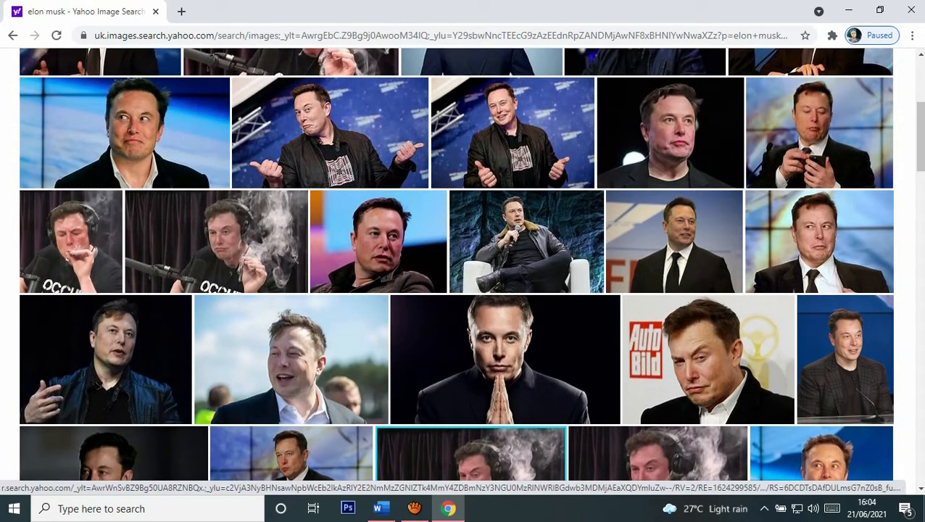
# Step: Return to Word and insert a screenshot of the whole Chrome image results window below the clipping
pyautogui.click(380, 508)
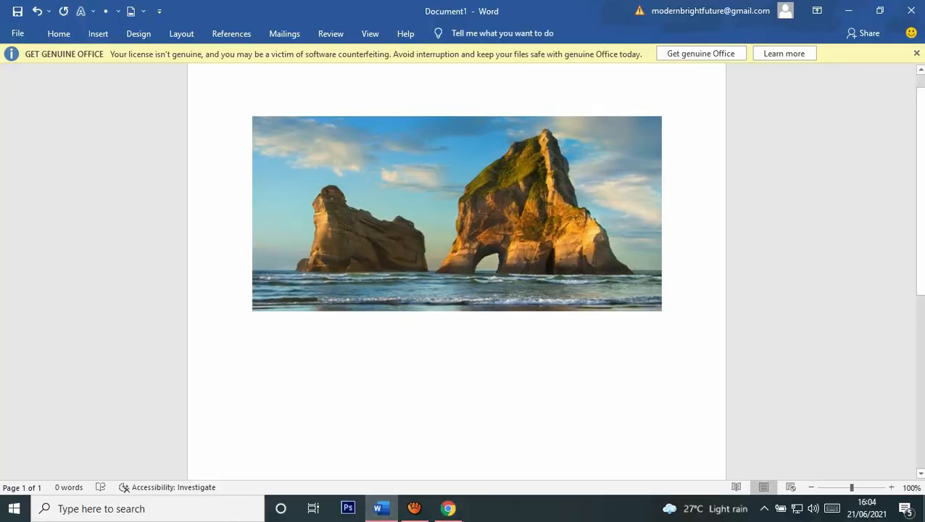
pyautogui.click(97, 34)
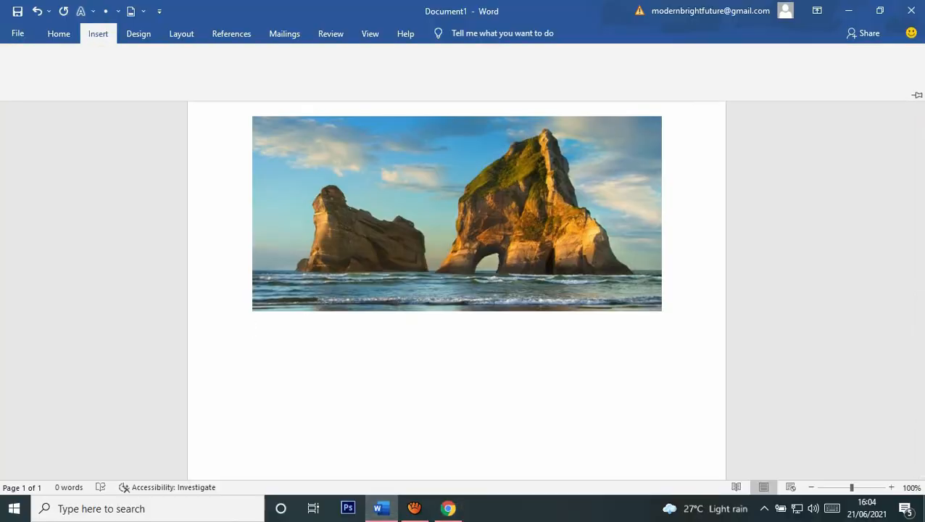
pyautogui.click(257, 85)
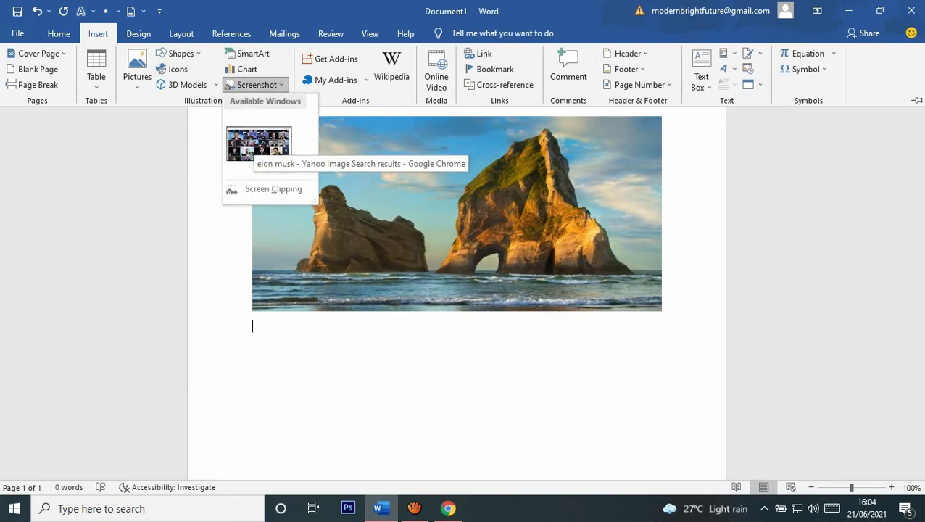
pyautogui.click(258, 143)
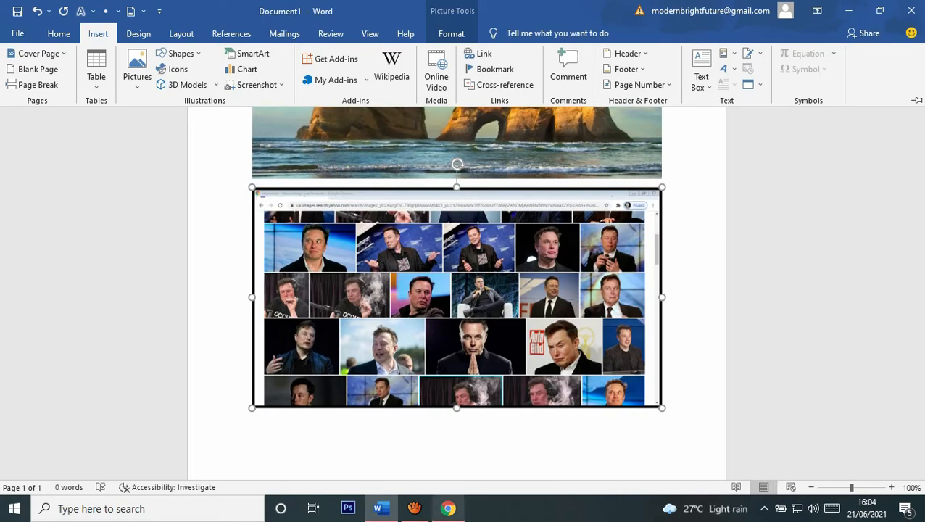
# Step: Insert a screen clipping of the portrait with the plain blue-grey background from Chrome's image results below the window screenshot in Word
pyautogui.click(448, 508)
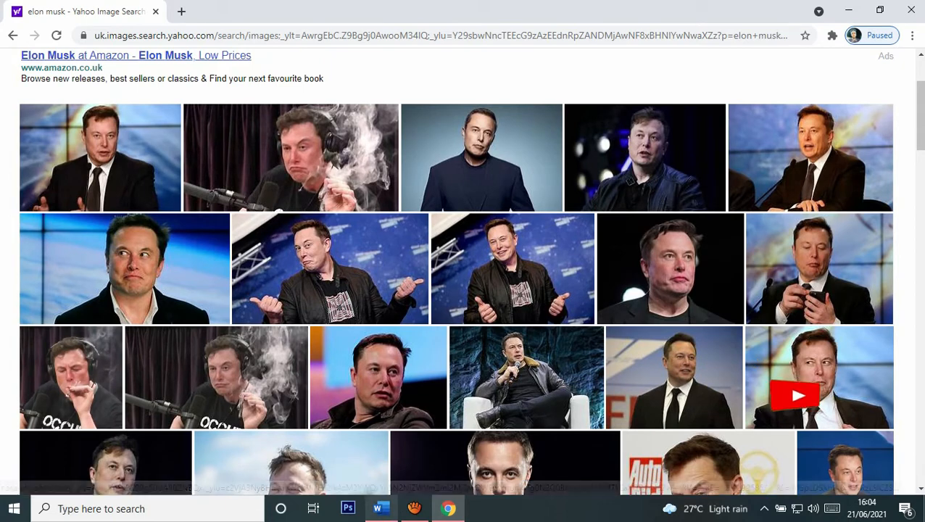
pyautogui.click(381, 508)
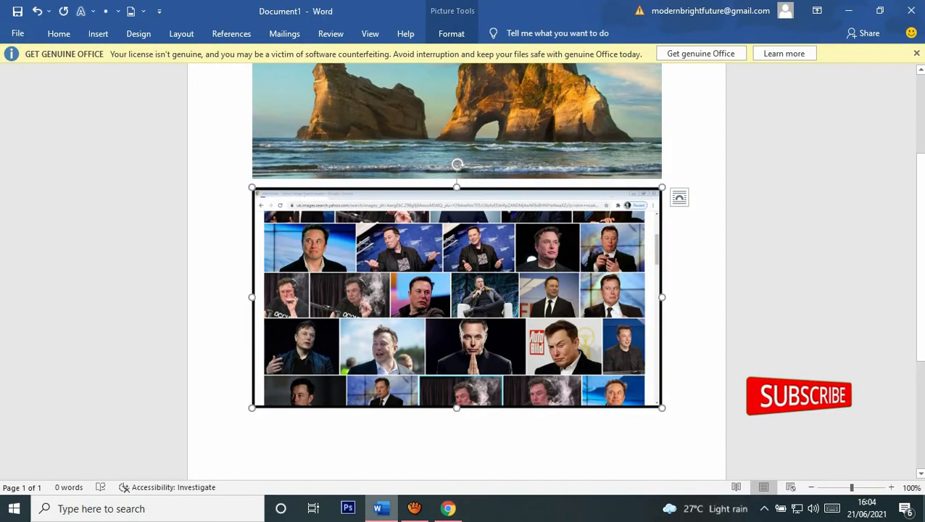
pyautogui.click(457, 297)
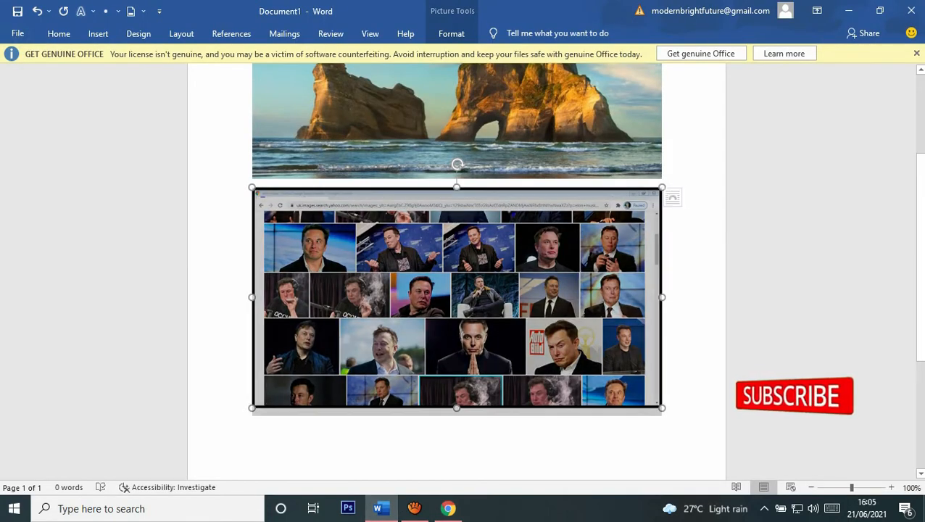
pyautogui.click(663, 395)
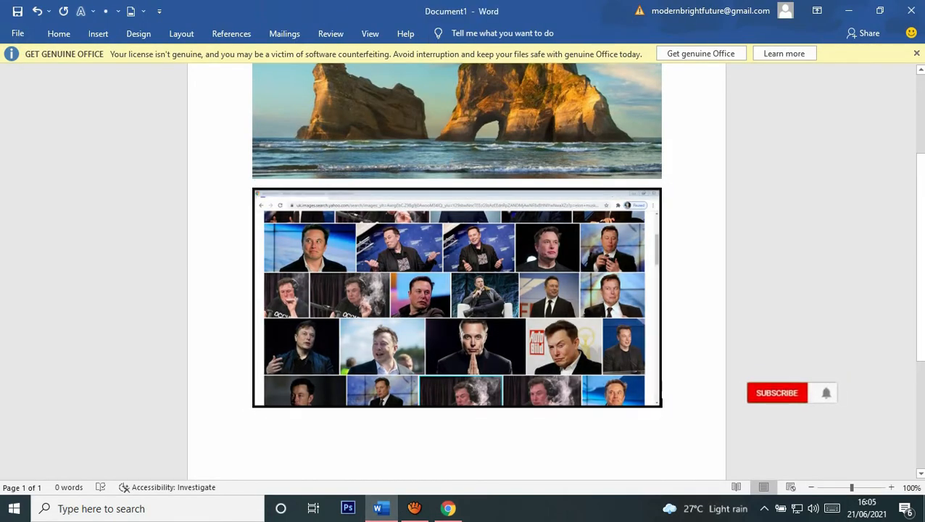
pyautogui.click(448, 508)
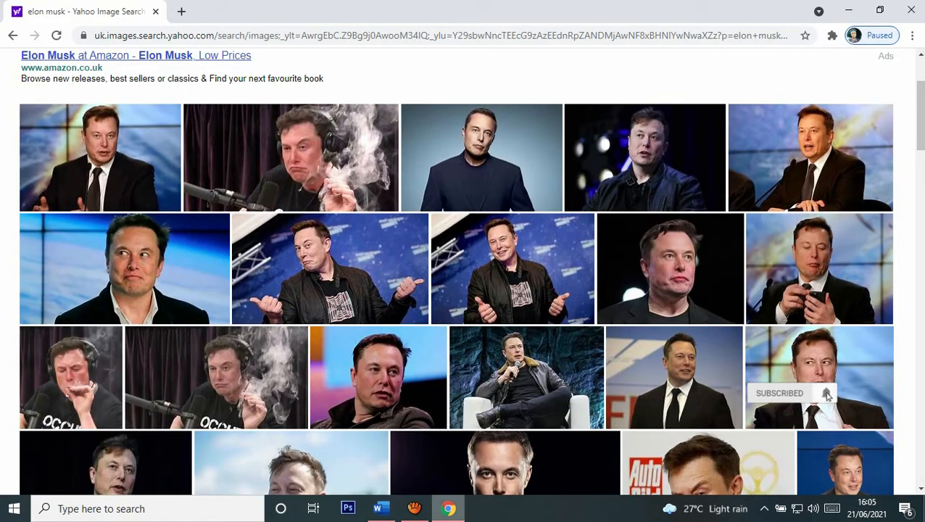
pyautogui.click(381, 508)
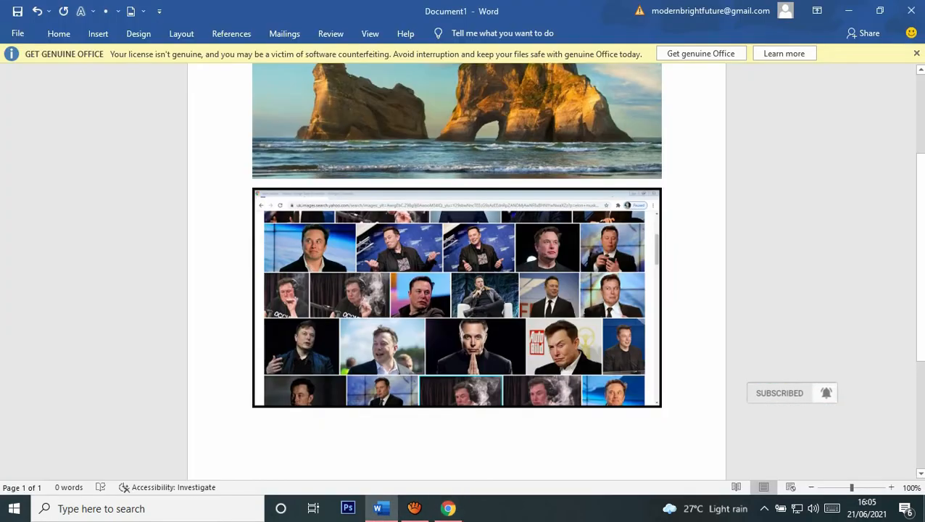
pyautogui.click(456, 298)
pyautogui.click(98, 34)
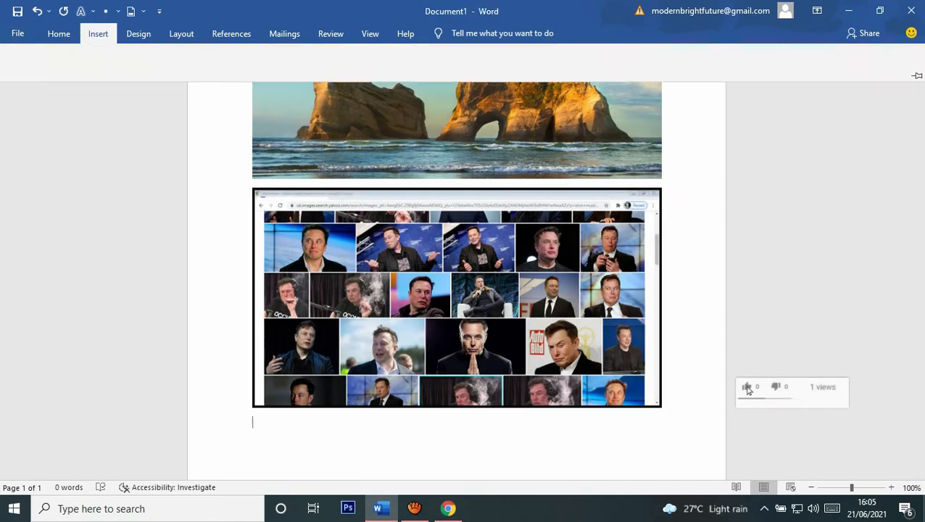
pyautogui.click(255, 84)
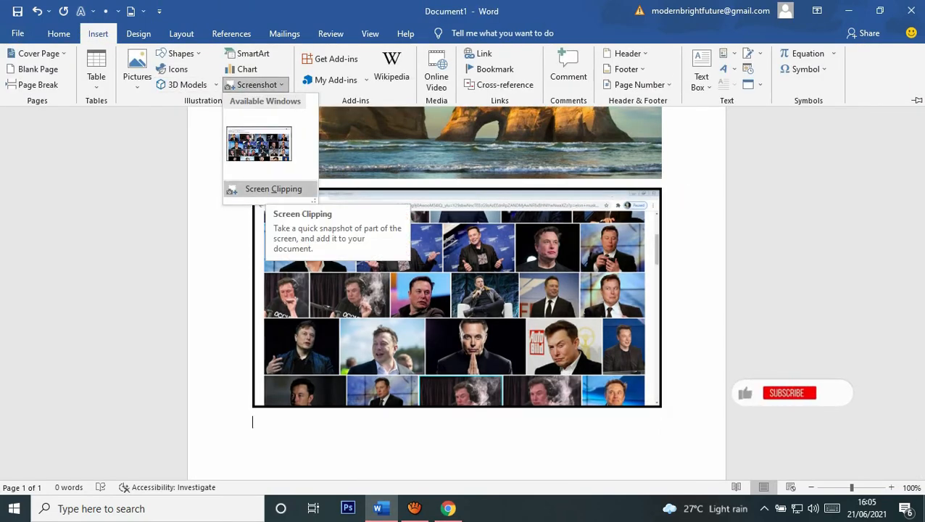
pyautogui.click(274, 188)
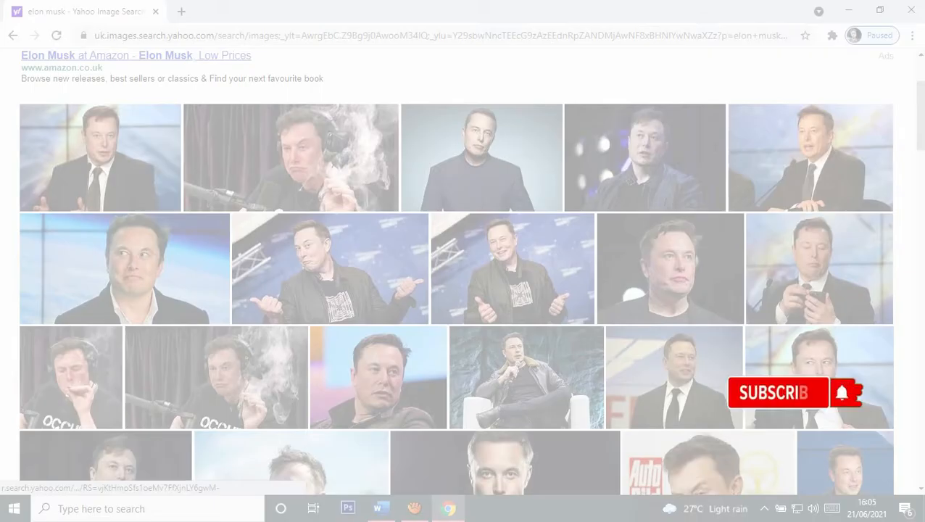
pyautogui.moveTo(399, 105); pyautogui.dragTo(563, 211)
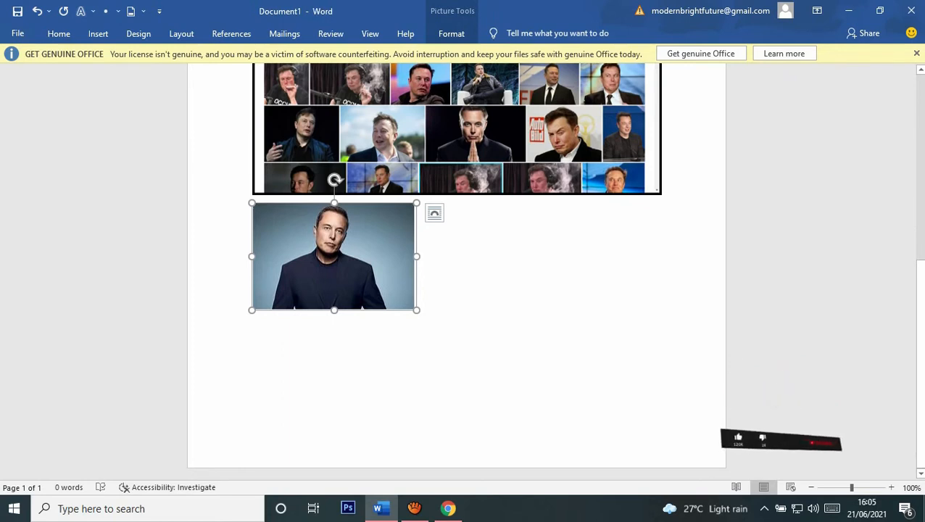
pyautogui.click(416, 306)
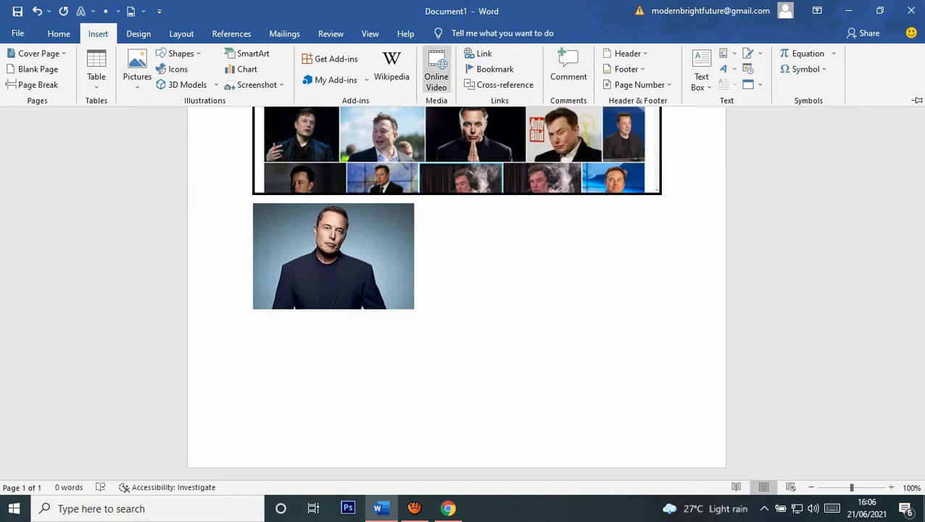
# Step: Start inserting an online video, and open the YouTube video "Floods In Nepal Swept Away Bridge At Baglung KatheKhola" in a new Chrome tab
pyautogui.click(436, 72)
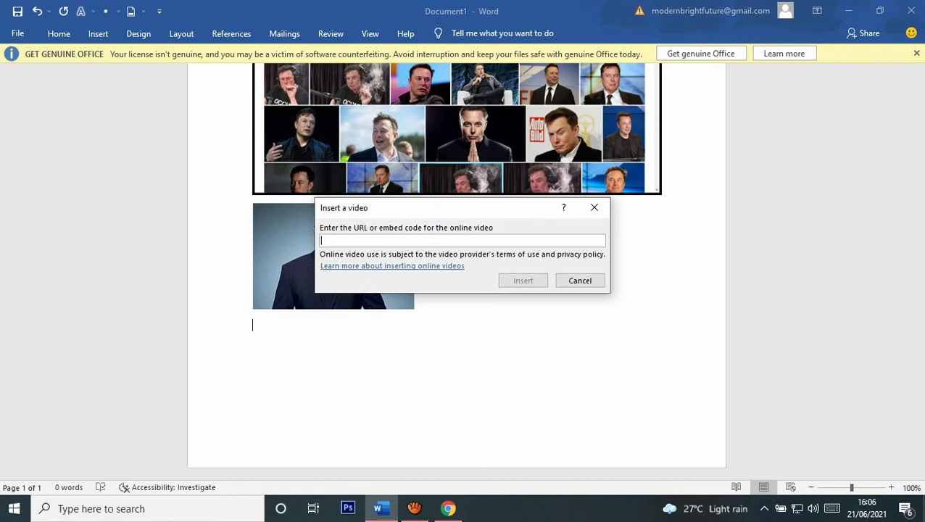
pyautogui.click(447, 508)
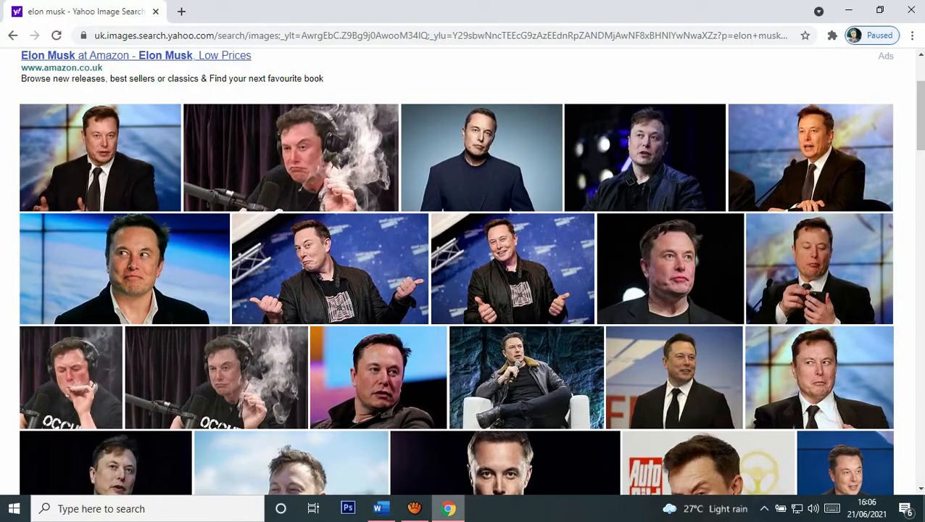
pyautogui.click(181, 10)
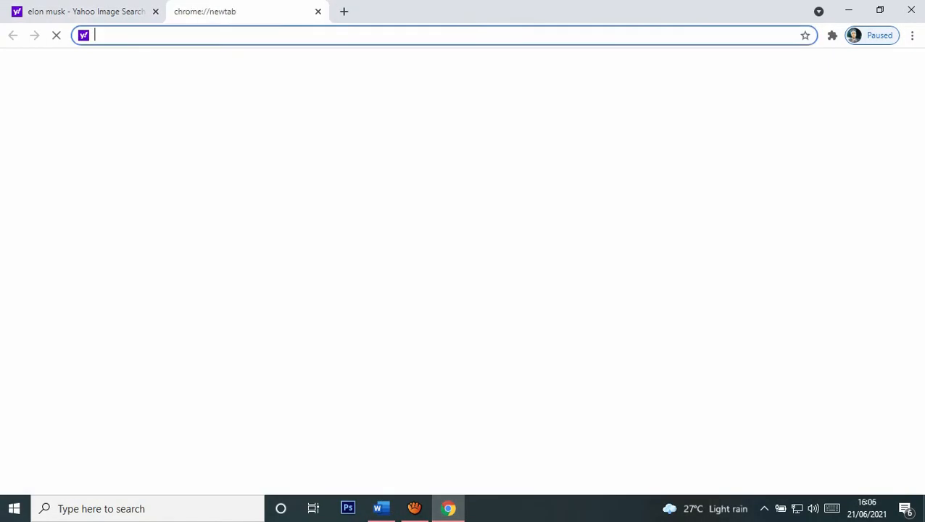
pyautogui.click(290, 59)
pyautogui.click(318, 12)
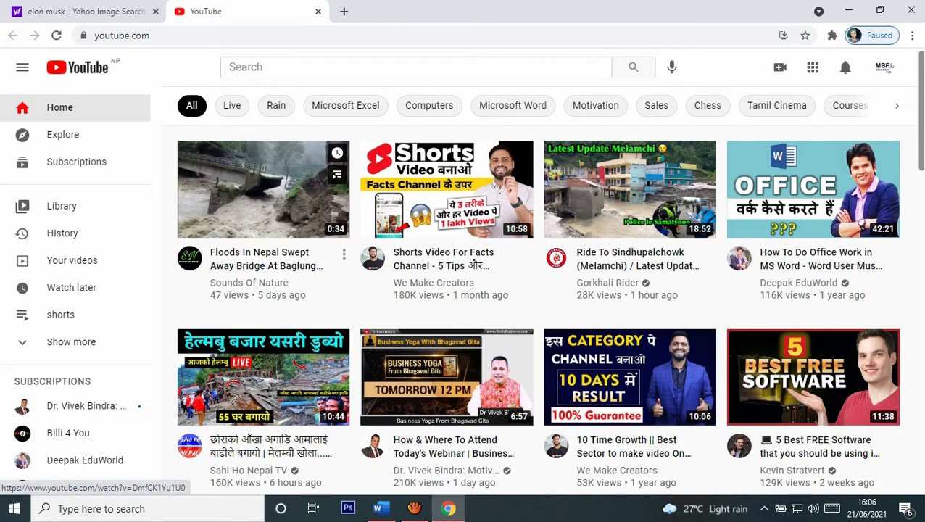
pyautogui.click(263, 188)
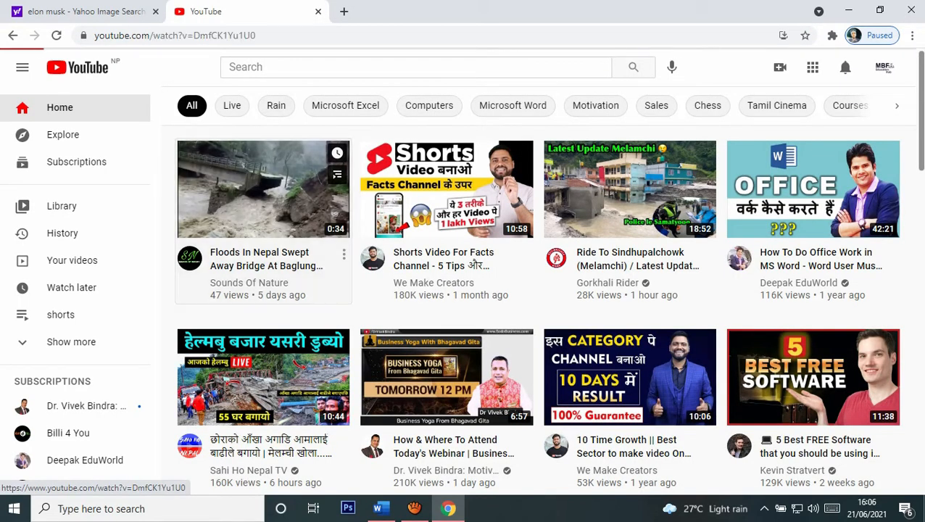
pyautogui.scroll(-2, 311, 218)
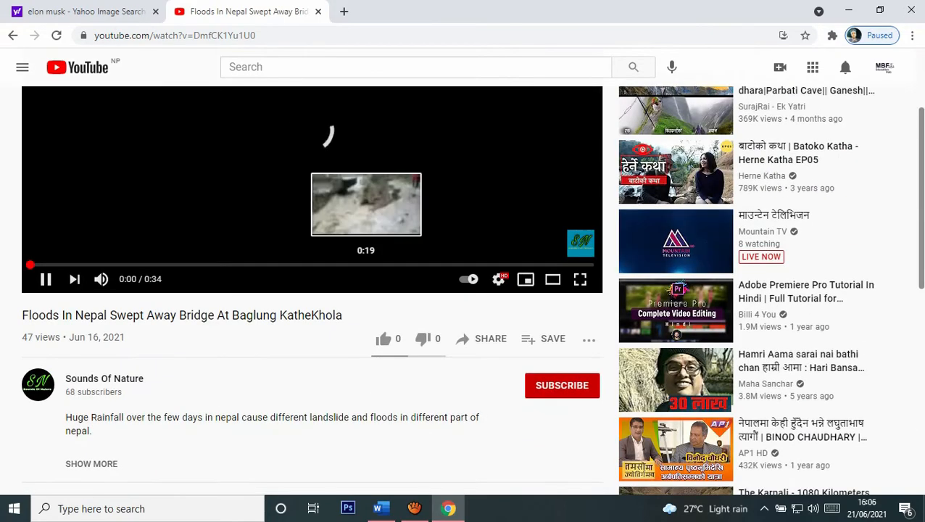
pyautogui.scroll(-2, 471, 217)
pyautogui.click(482, 203)
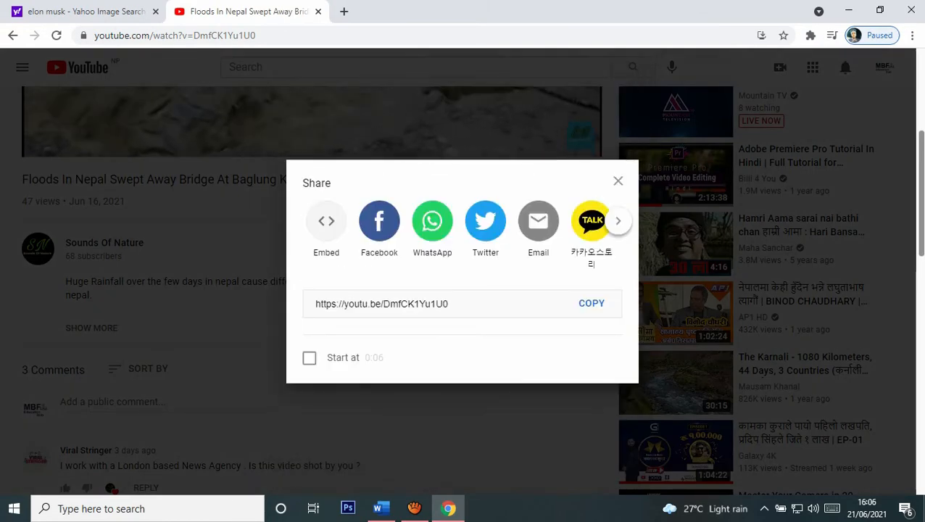
pyautogui.click(591, 304)
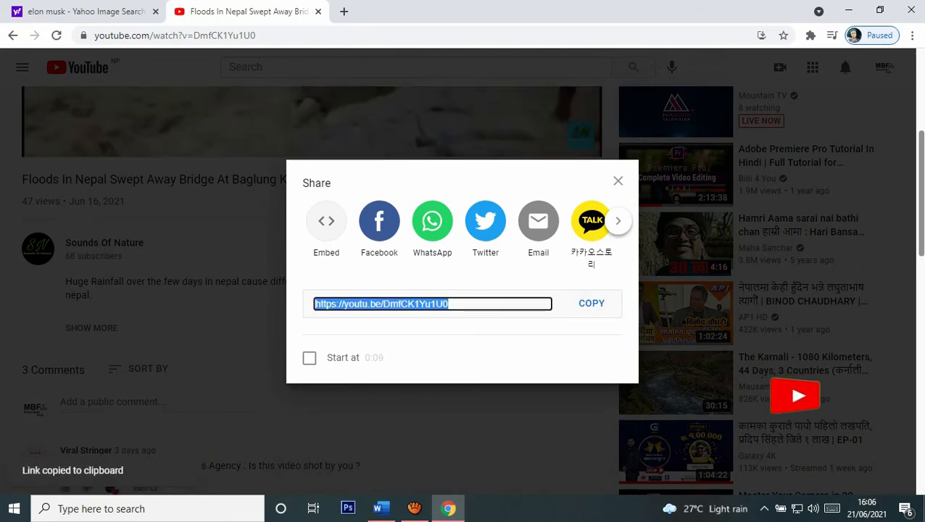
pyautogui.click(618, 181)
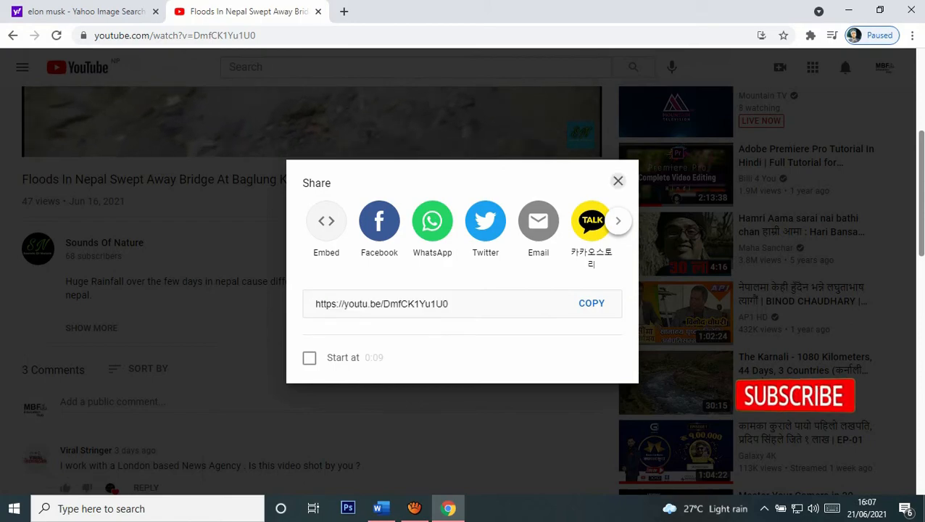
# Step: Return to Word and insert the online video using the copied YouTube link
pyautogui.click(380, 508)
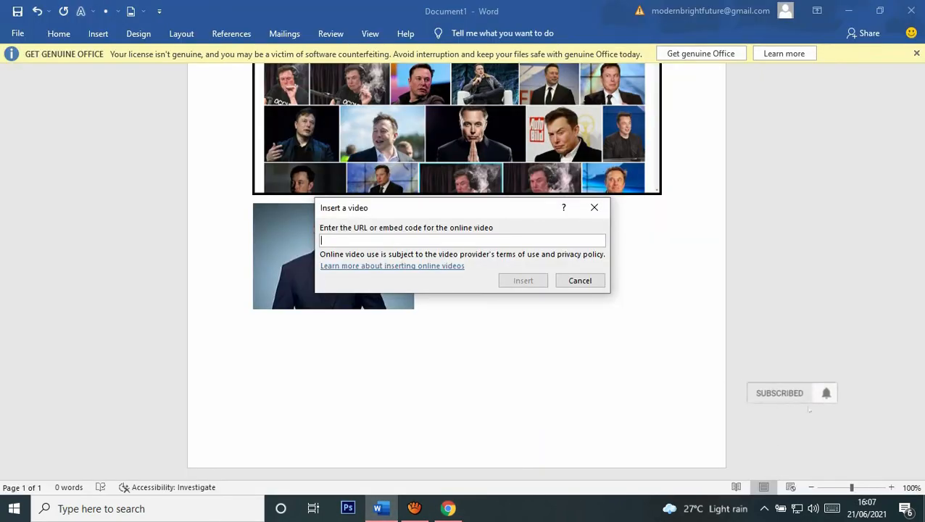
pyautogui.hotkey('ctrl', 'v')
pyautogui.press('Return')
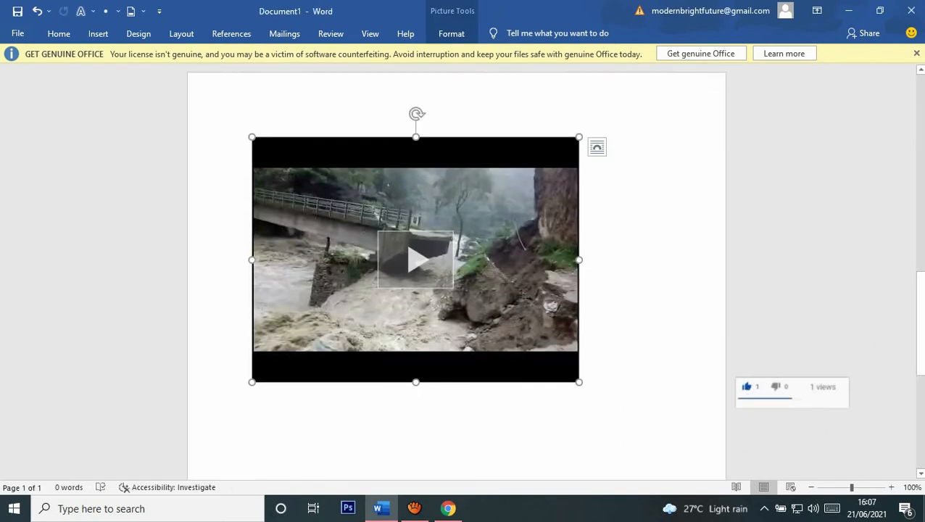
# Step: Play the inserted flood video inside the Word document
pyautogui.click(415, 259)
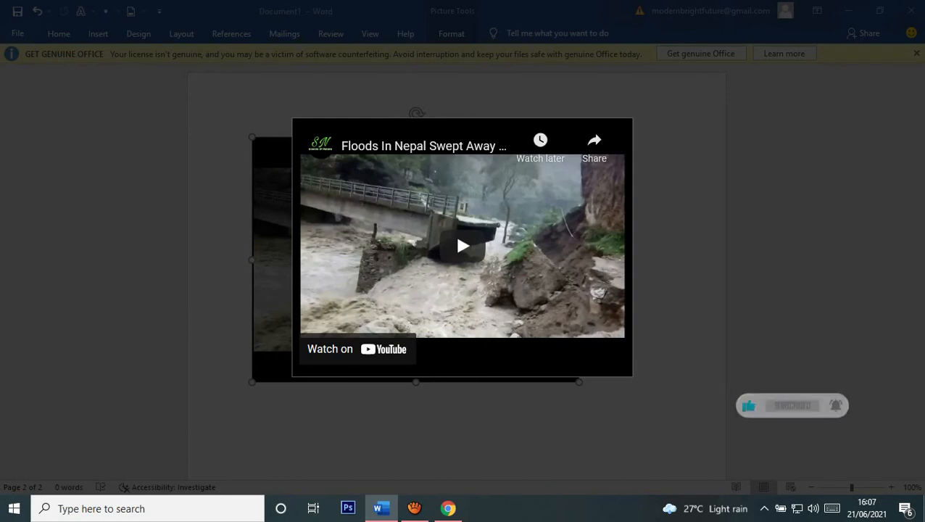
pyautogui.click(463, 246)
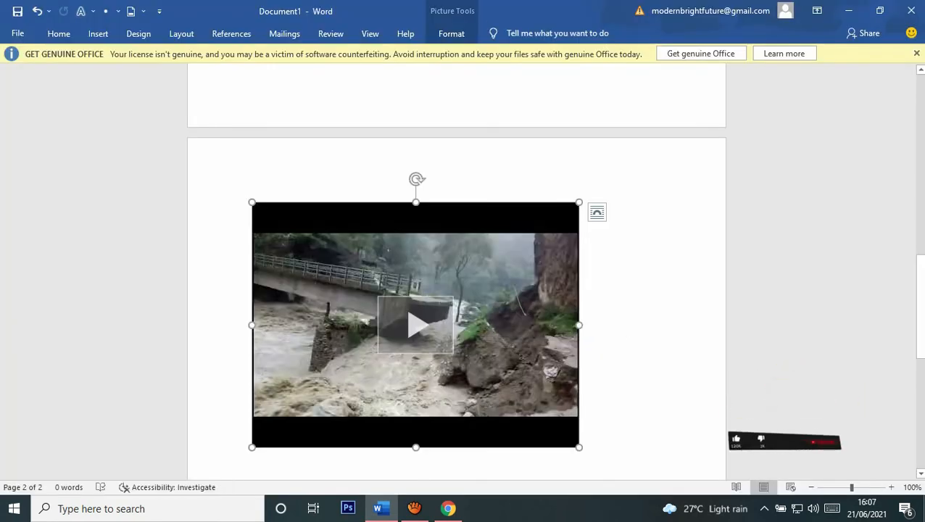
# Step: Add a new line below the video and enter the text "Facebook" on it
pyautogui.scroll(-2, 456, 272)
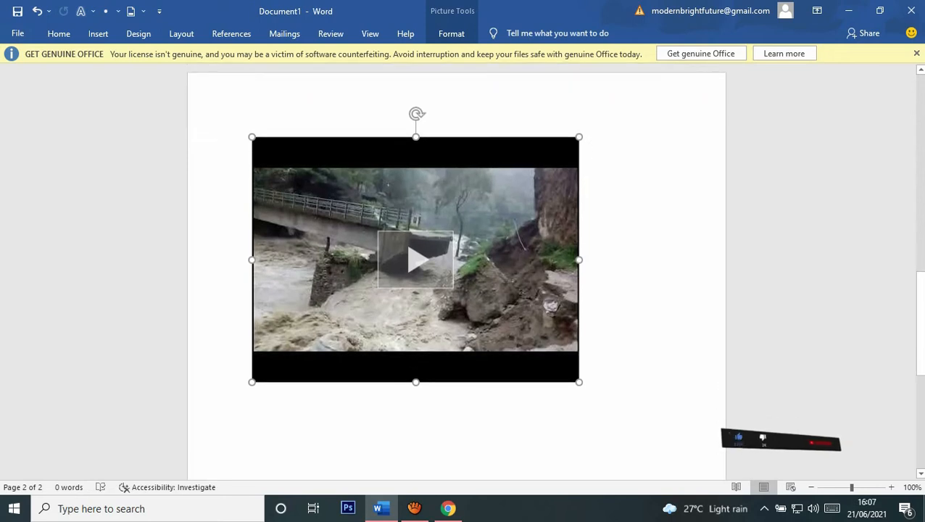
pyautogui.click(581, 377)
pyautogui.press('Return')
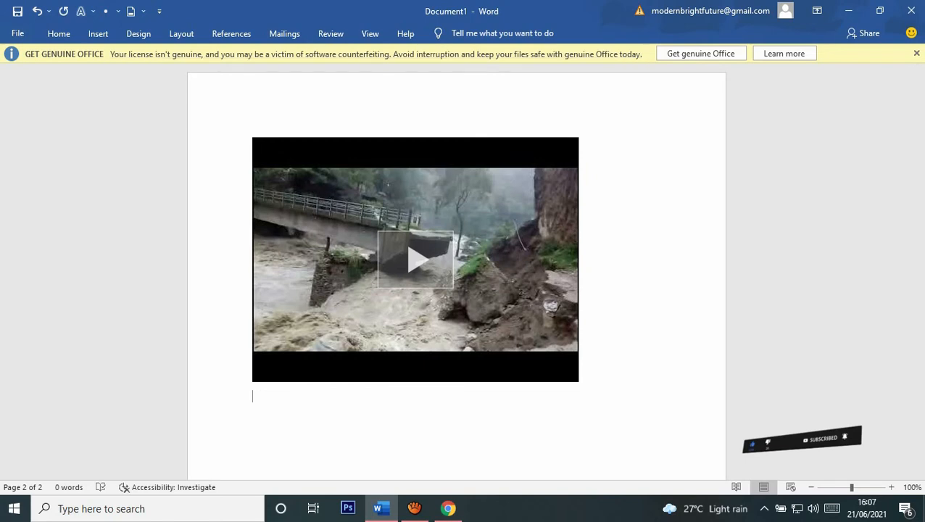
pyautogui.click(98, 33)
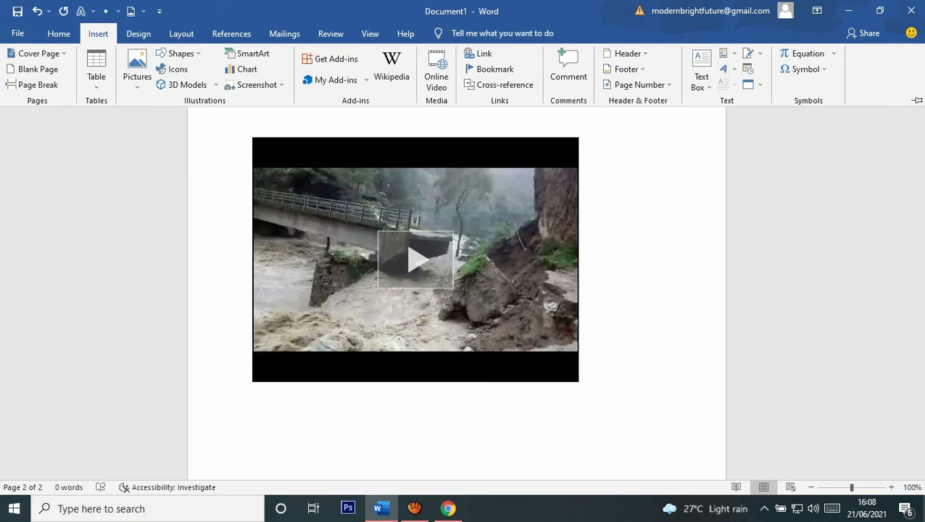
pyautogui.write('Facebook')
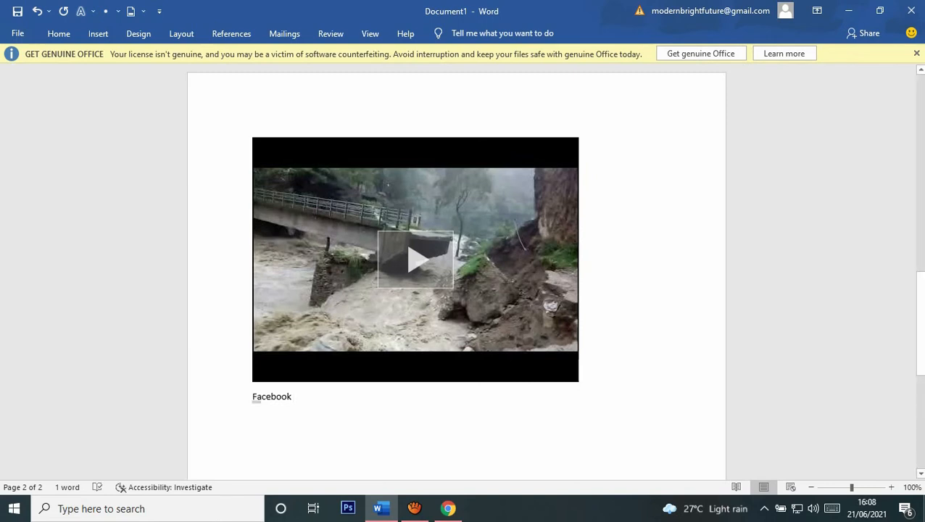
# Step: Turn the word "Facebook" below the video into a hyperlink to the web address www,facebook.com
pyautogui.hotkey('shift', 'Left')
pyautogui.hotkey('shift', 'Left')
pyautogui.hotkey('shift', 'Left')
pyautogui.hotkey('shift', 'Left')
pyautogui.hotkey('shift', 'Left')
pyautogui.hotkey('shift', 'Left')
pyautogui.hotkey('shift', 'Left')
pyautogui.hotkey('shift', 'Left')
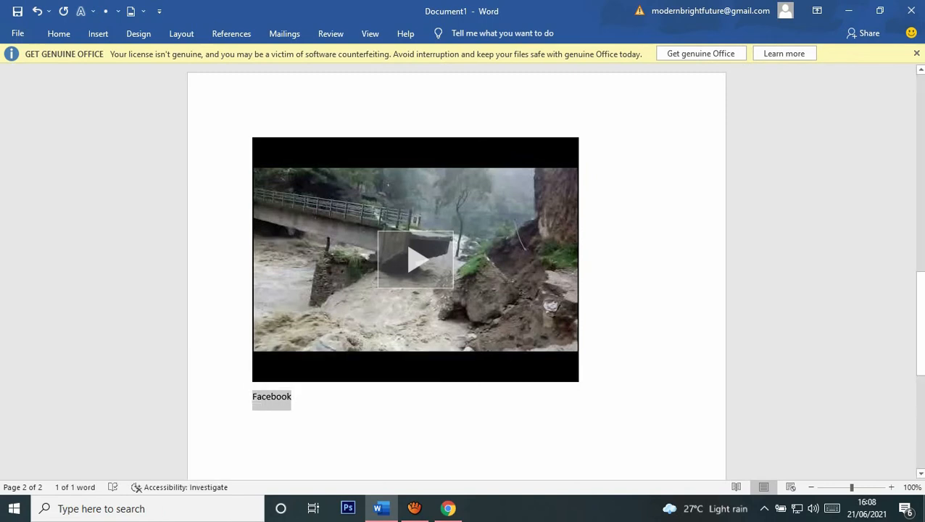
pyautogui.click(98, 33)
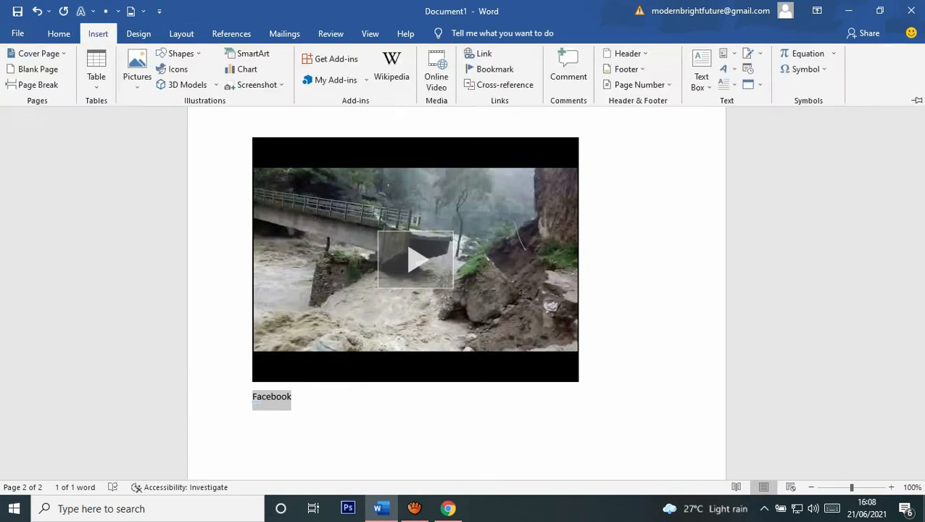
pyautogui.click(428, 56)
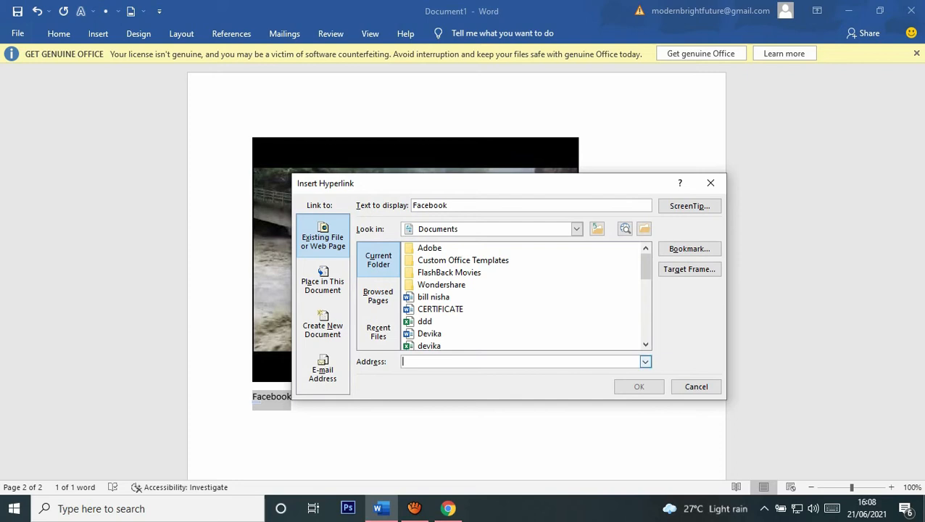
pyautogui.scroll(-2, 522, 296)
pyautogui.scroll(-4, 522, 296)
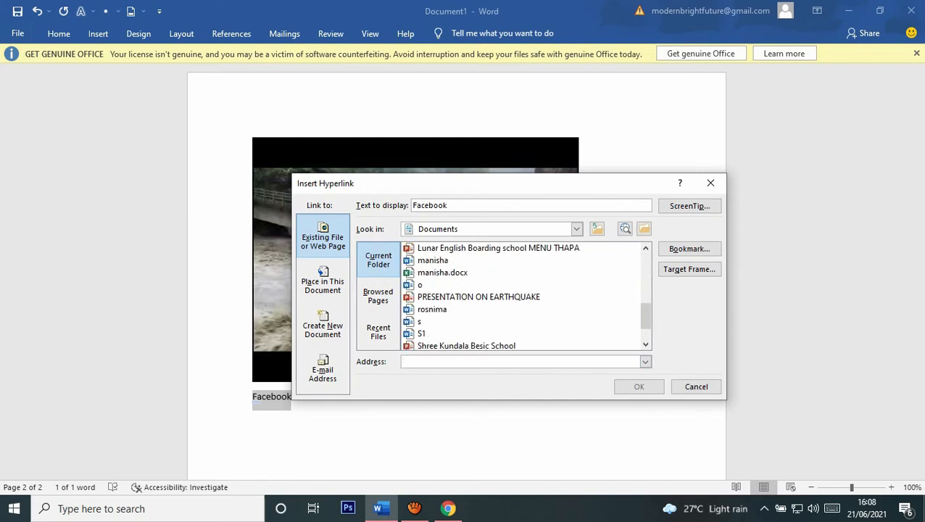
pyautogui.scroll(5, 522, 296)
pyautogui.scroll(-6, 522, 296)
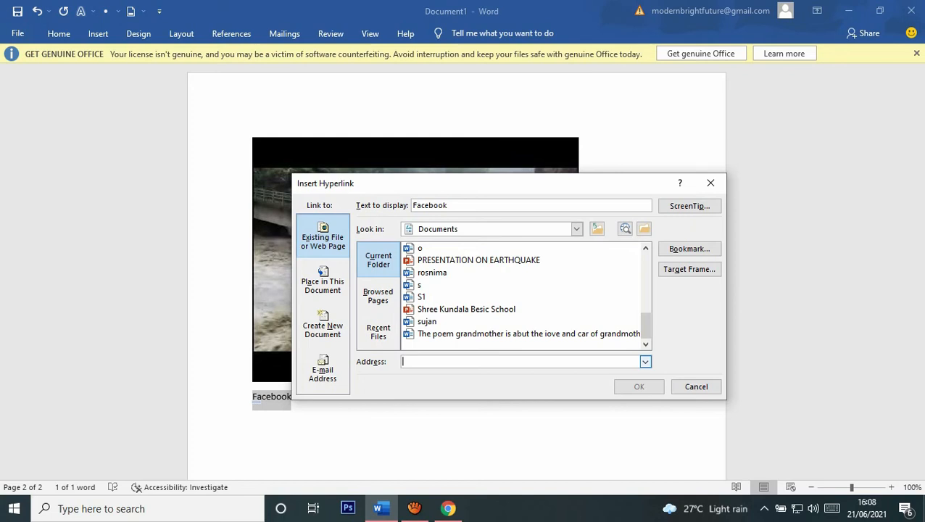
pyautogui.write('ww')
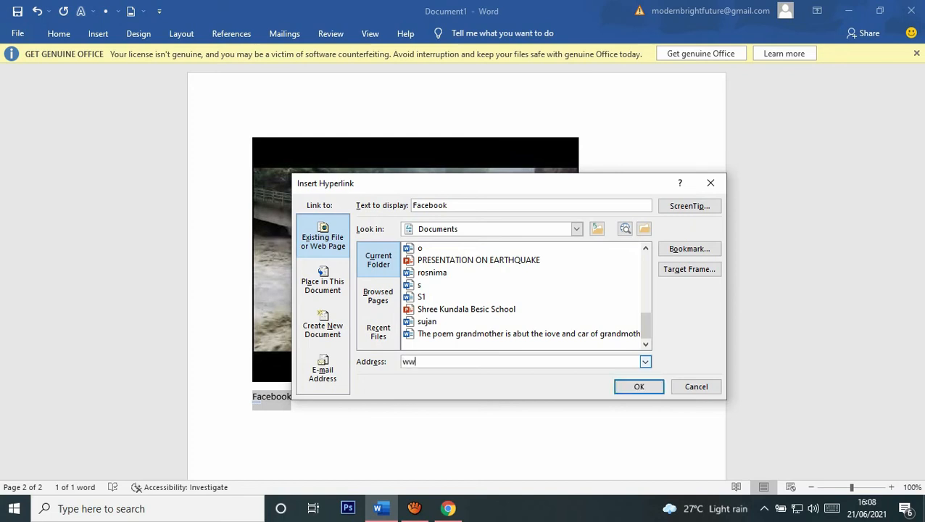
pyautogui.write('w.facebook')
pyautogui.press('Return')
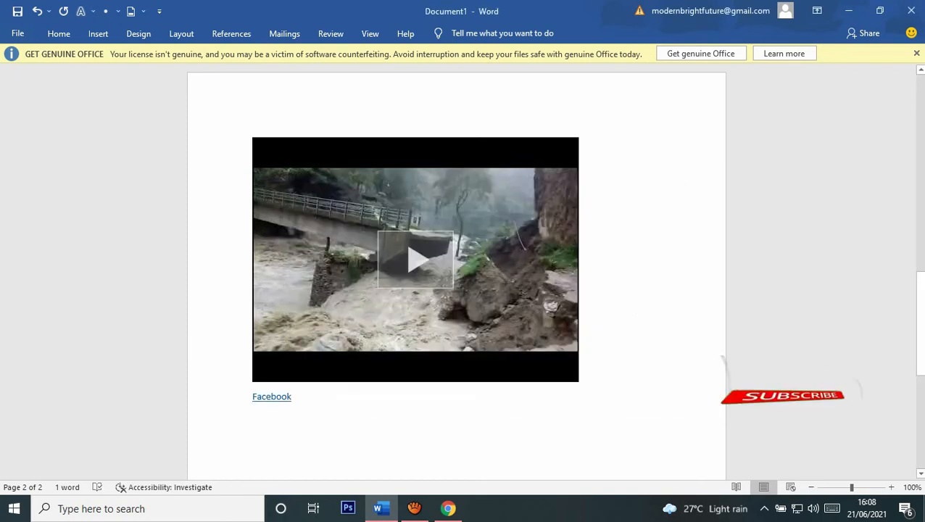
# Step: Follow the Facebook hyperlink to check the page it opens, and close the browser window to return to Word
pyautogui.scroll(-1, 290, 384)
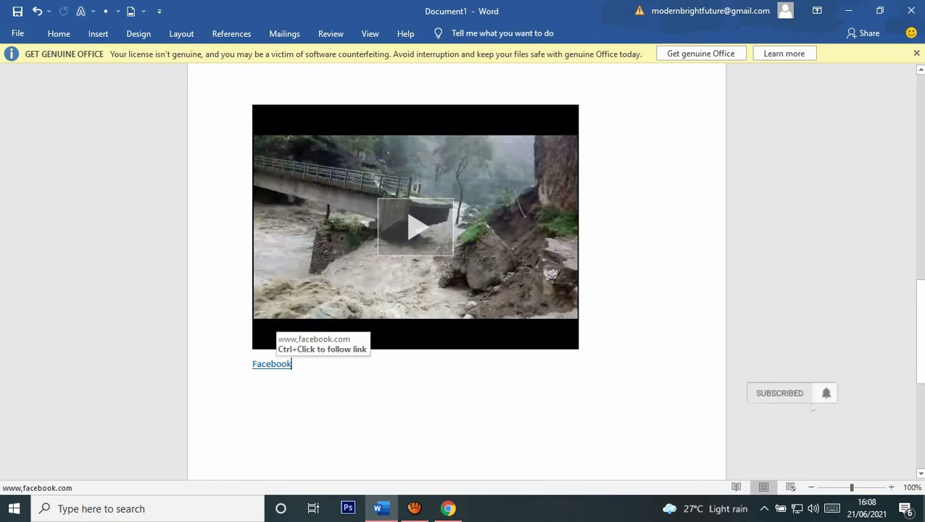
pyautogui.click(271, 364)
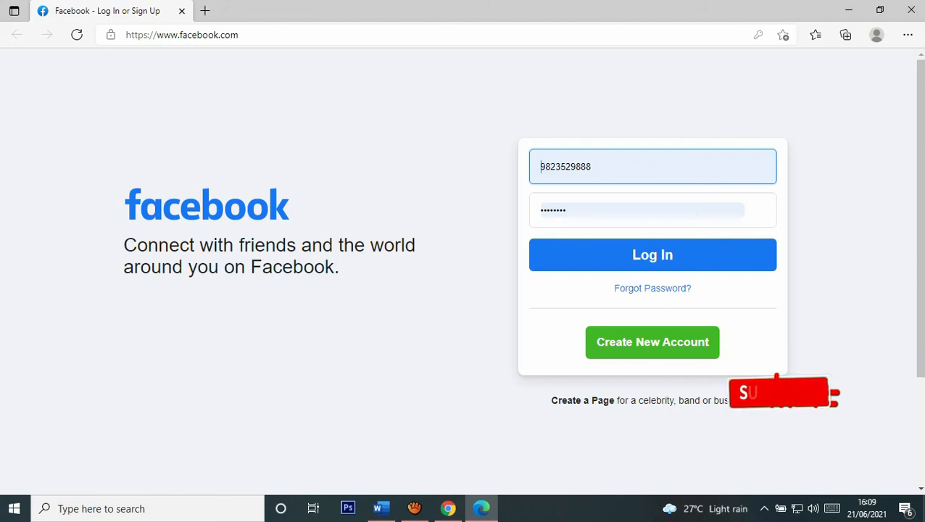
pyautogui.click(910, 10)
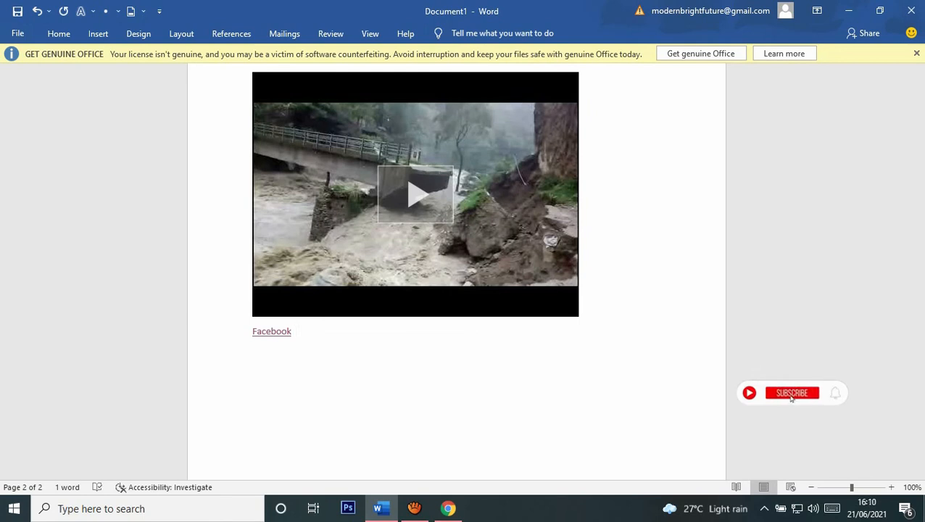
# Step: Add the text "abc" after the Facebook link and enlarge its font to nearly four times the size
pyautogui.write('abc')
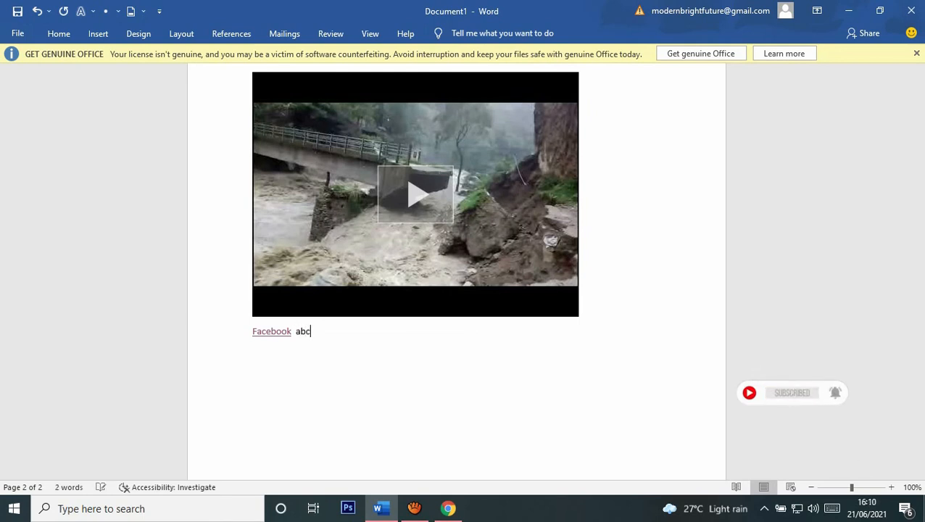
pyautogui.moveTo(310, 331); pyautogui.dragTo(295, 331)
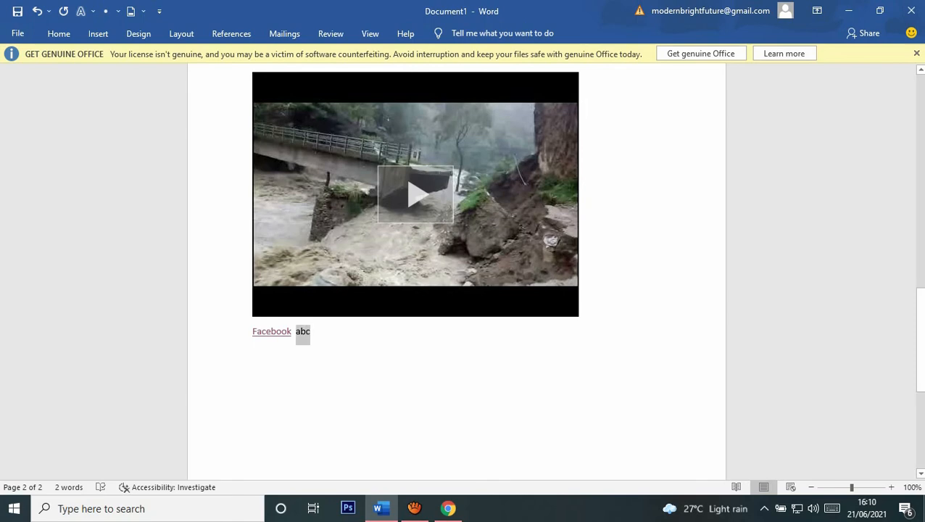
pyautogui.hotkey('ctrl', ']')
pyautogui.hotkey('ctrl', ']')
pyautogui.hotkey('ctrl', ']')
pyautogui.hotkey('ctrl', ']')
pyautogui.hotkey('ctrl', ']')
pyautogui.hotkey('ctrl', ']')
pyautogui.hotkey('ctrl', ']')
pyautogui.hotkey('ctrl', ']')
pyautogui.hotkey('ctrl', ']')
pyautogui.hotkey('ctrl', ']')
pyautogui.hotkey('ctrl', ']')
pyautogui.hotkey('ctrl', ']')
pyautogui.hotkey('ctrl', ']')
pyautogui.hotkey('ctrl', ']')
pyautogui.hotkey('ctrl', ']')
pyautogui.hotkey('ctrl', ']')
pyautogui.hotkey('ctrl', ']')
pyautogui.hotkey('ctrl', ']')
pyautogui.hotkey('ctrl', ']')
pyautogui.hotkey('ctrl', ']')
# Step: Link the enlarged text "abc" to the existing Word bill file in the Documents folder
pyautogui.click(98, 34)
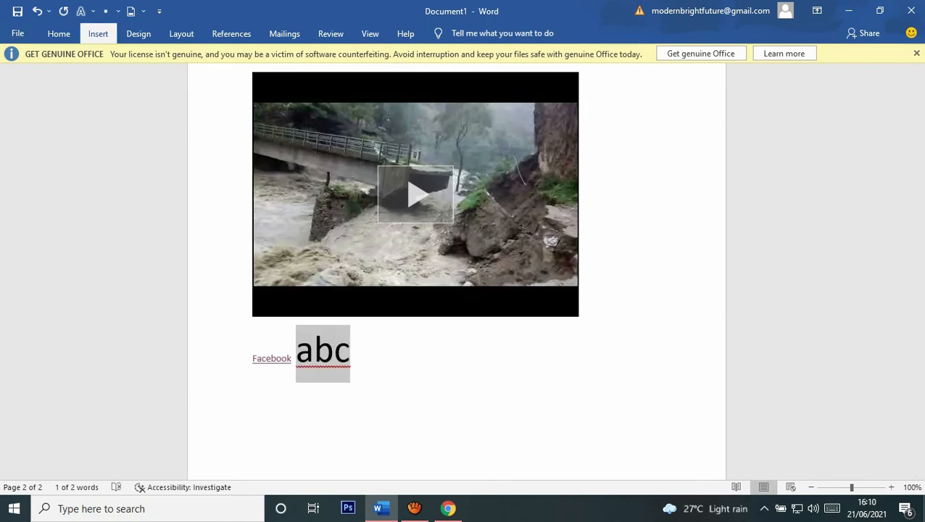
pyautogui.click(481, 54)
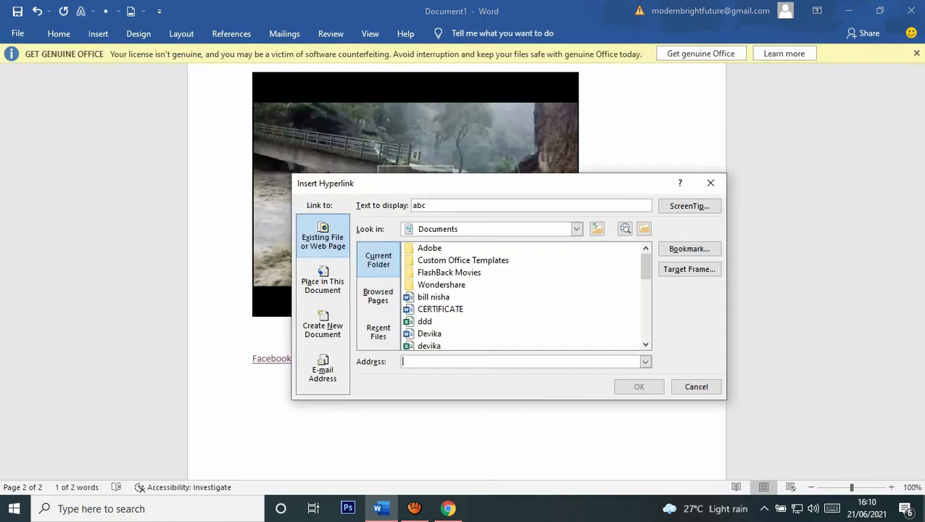
pyautogui.scroll(-1, 522, 296)
pyautogui.scroll(1, 522, 296)
pyautogui.click(433, 298)
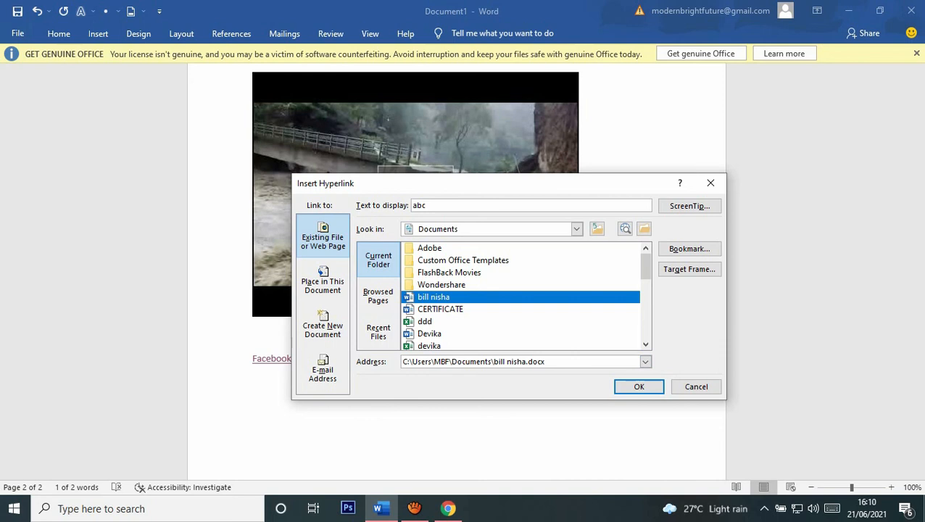
pyautogui.click(639, 386)
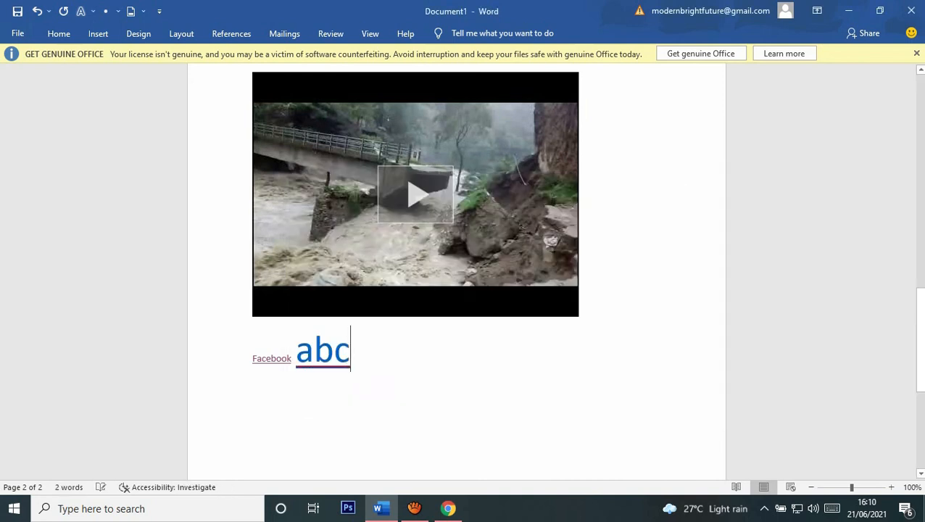
# Step: Follow the "abc" hyperlink and allow the linked bill document to open despite the security notice
pyautogui.click(315, 352)
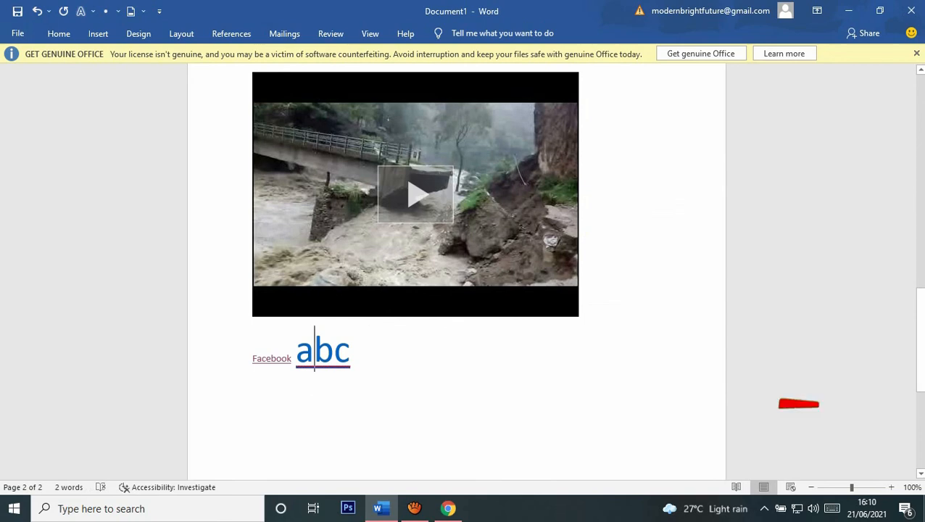
pyautogui.keyDown('ctrl'); pyautogui.click(314, 352); pyautogui.keyUp('ctrl')
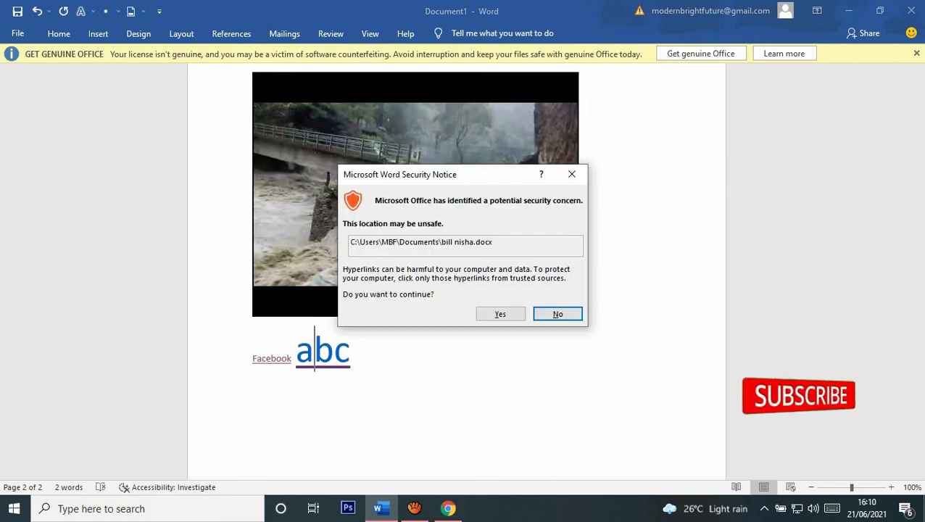
pyautogui.click(500, 314)
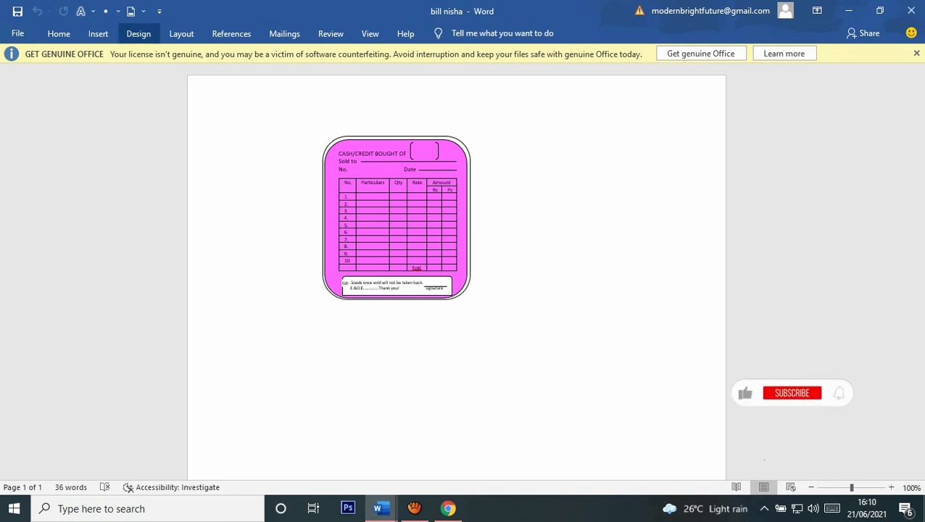
# Step: Insert a new empty comment in the bill document and undo it
pyautogui.click(97, 33)
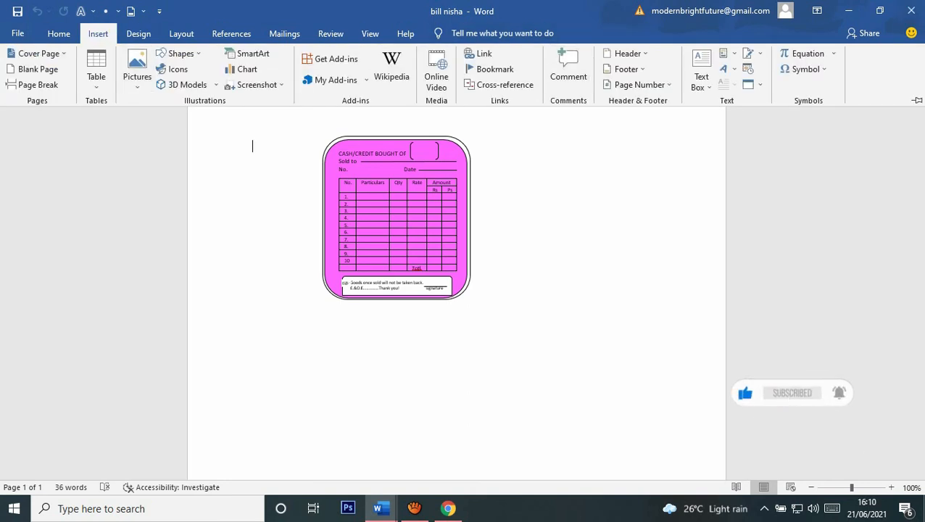
pyautogui.click(567, 69)
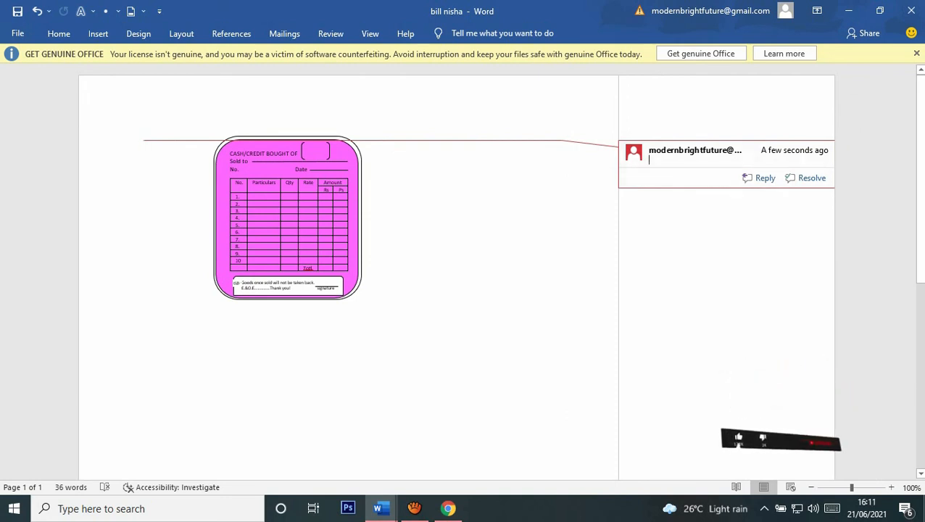
pyautogui.hotkey('ctrl', 'z')
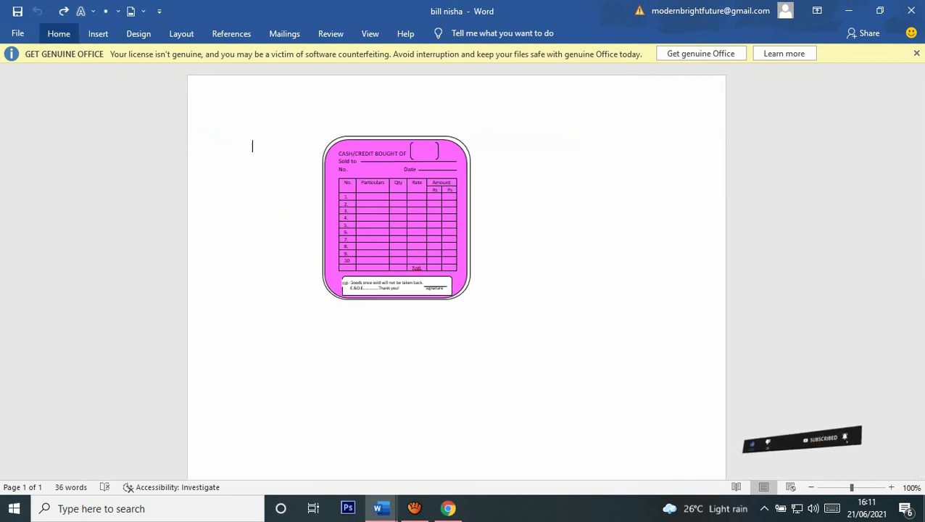
pyautogui.click(98, 33)
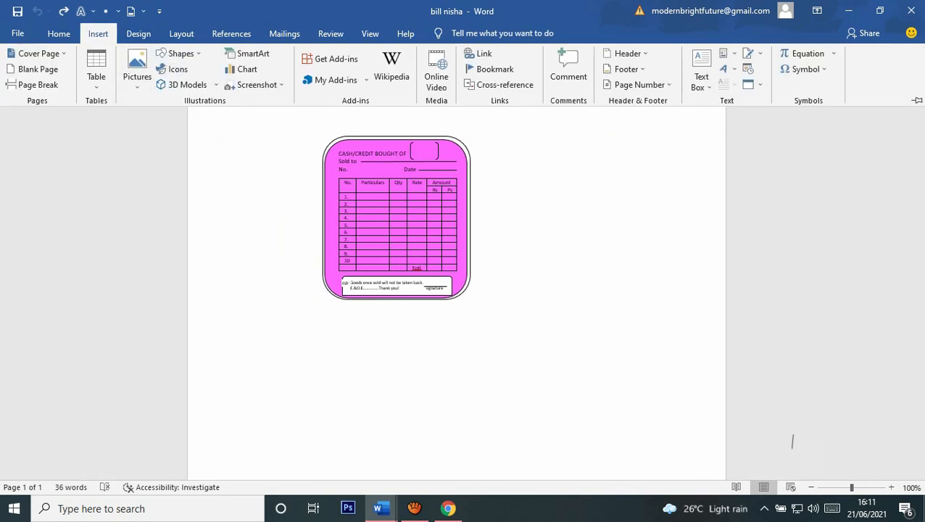